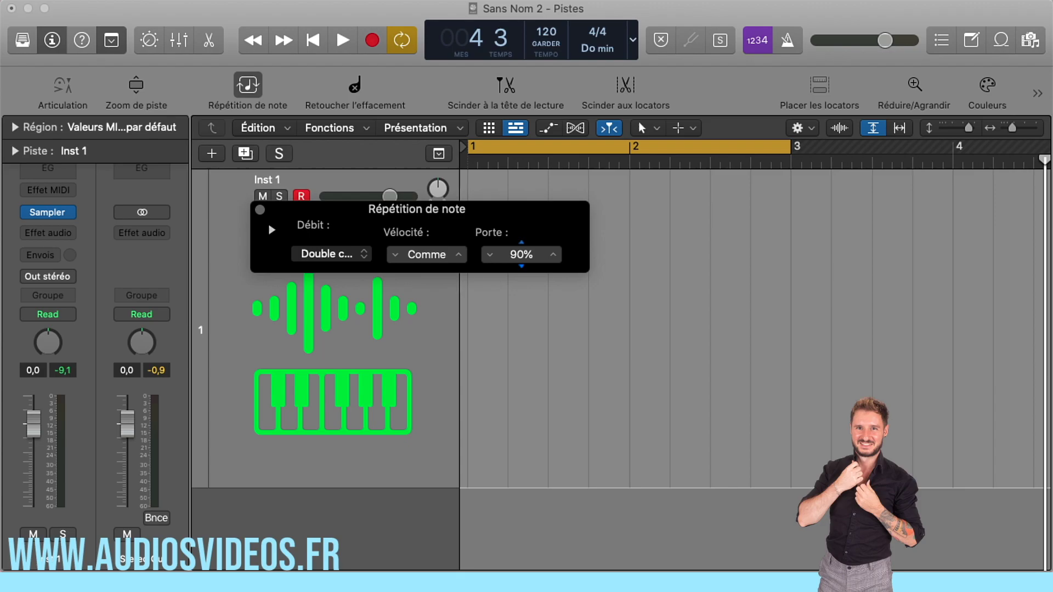
Step: Expand the Répétition de note settings and try controlling the Débit with Molette de modulation, reviewing the other available controllers
left_click(272, 230)
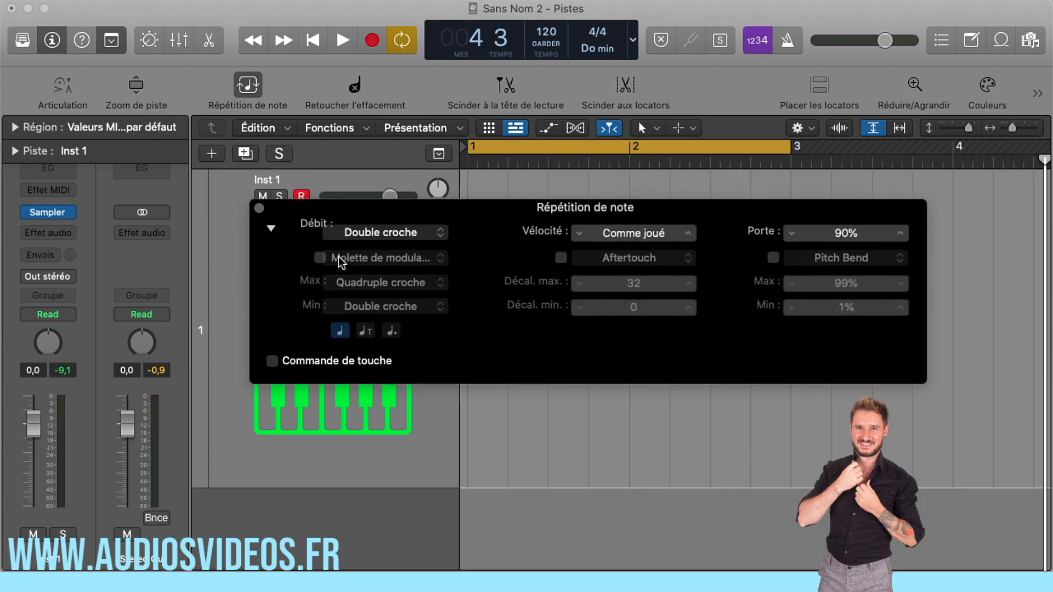
left_click(320, 258)
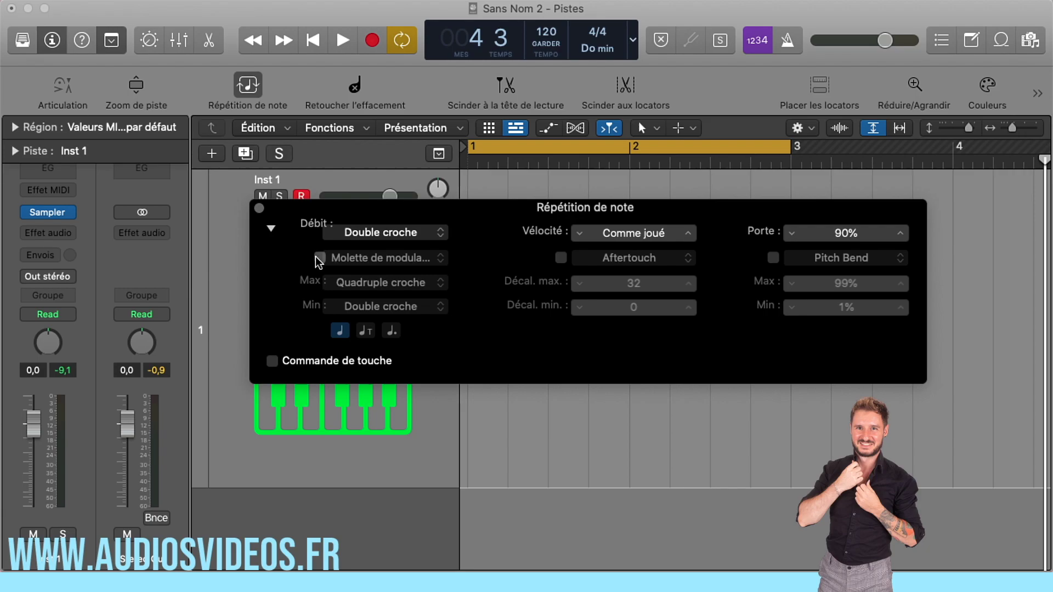
left_click(415, 257)
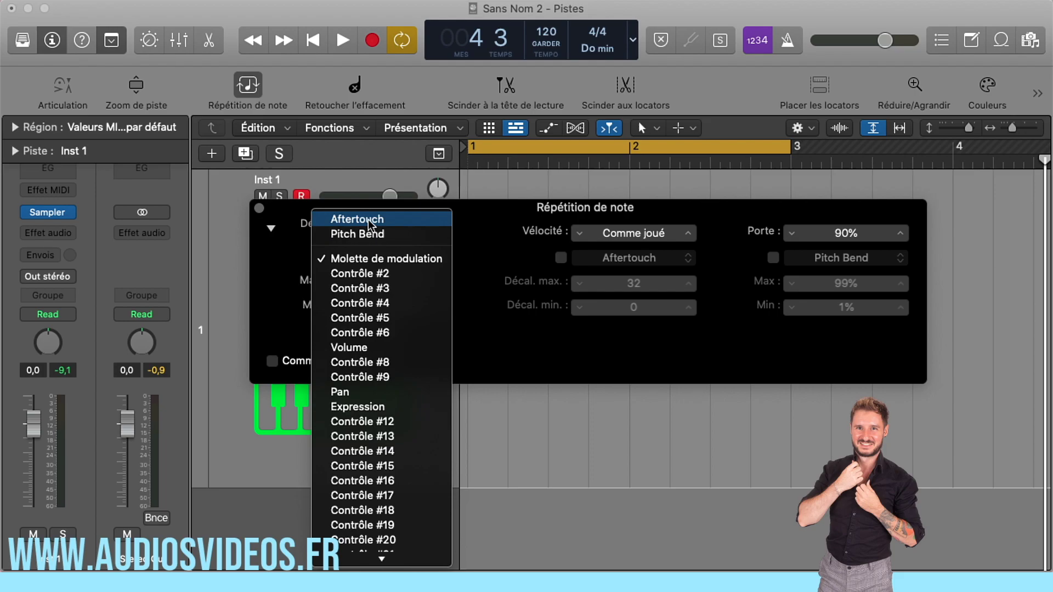
left_click(474, 226)
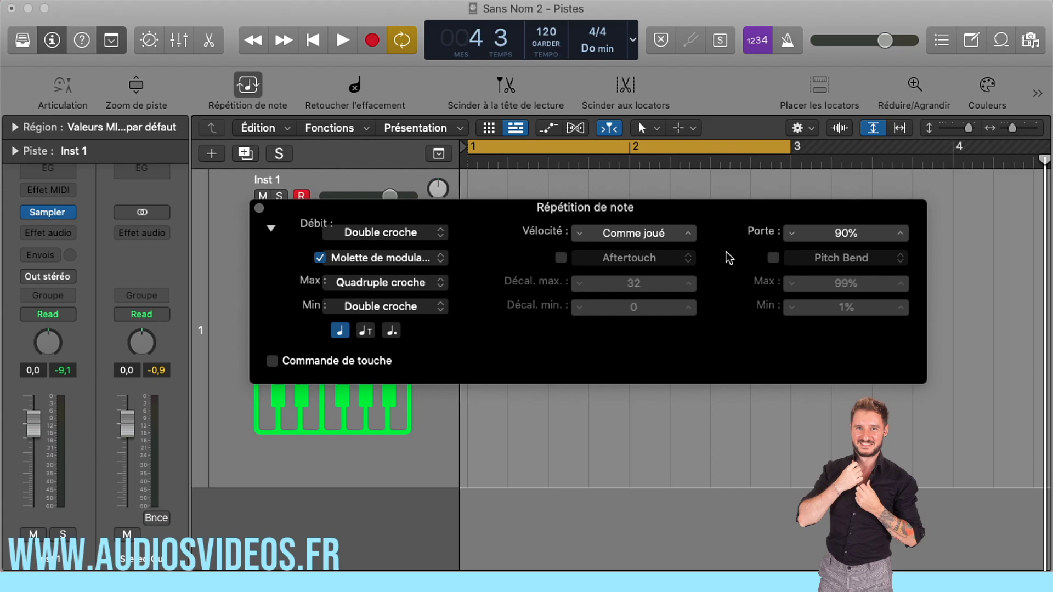
Step: Try Aftertouch control for the Vélocité, review the alternative controllers and switch that control off again
left_click(560, 258)
left_click(629, 259)
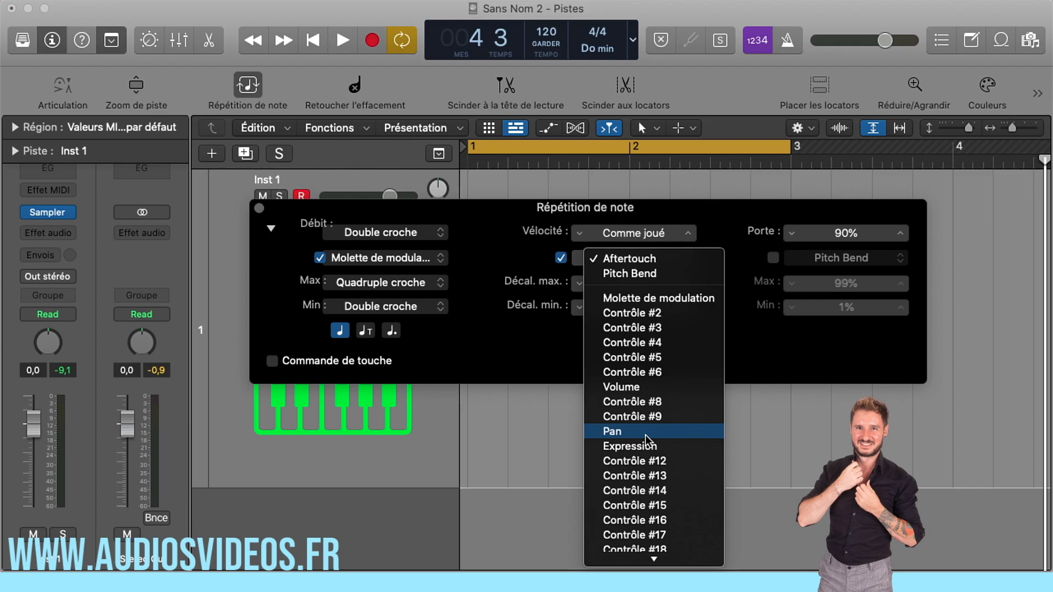
left_click(711, 242)
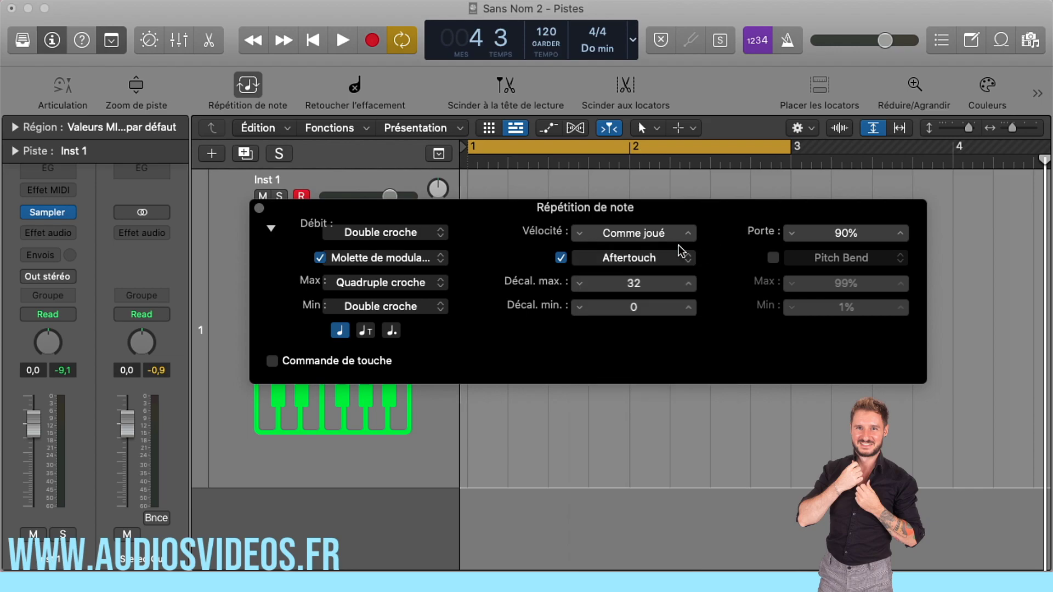
left_click(560, 258)
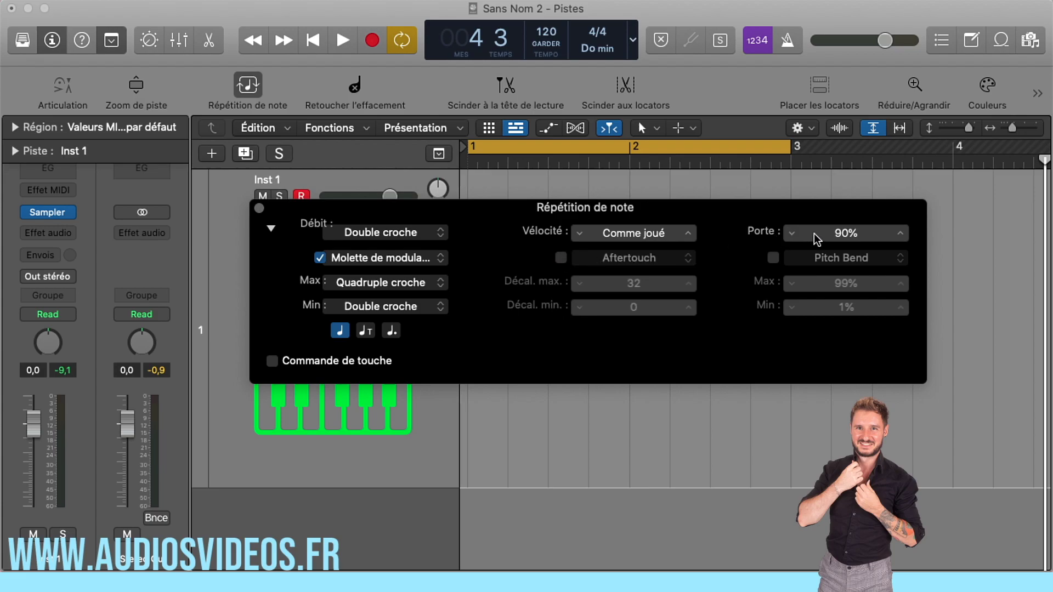
Step: Try Pitch Bend control for the Porte and collapse the advanced settings with all three controllers disabled
left_click(815, 233)
left_click(773, 258)
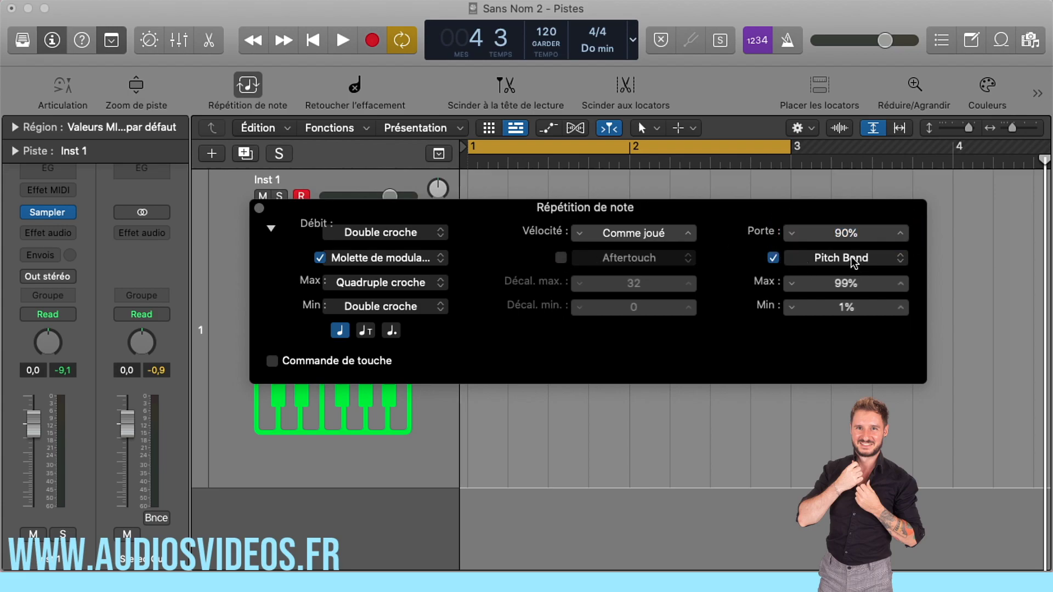
left_click(854, 262)
left_click(764, 258)
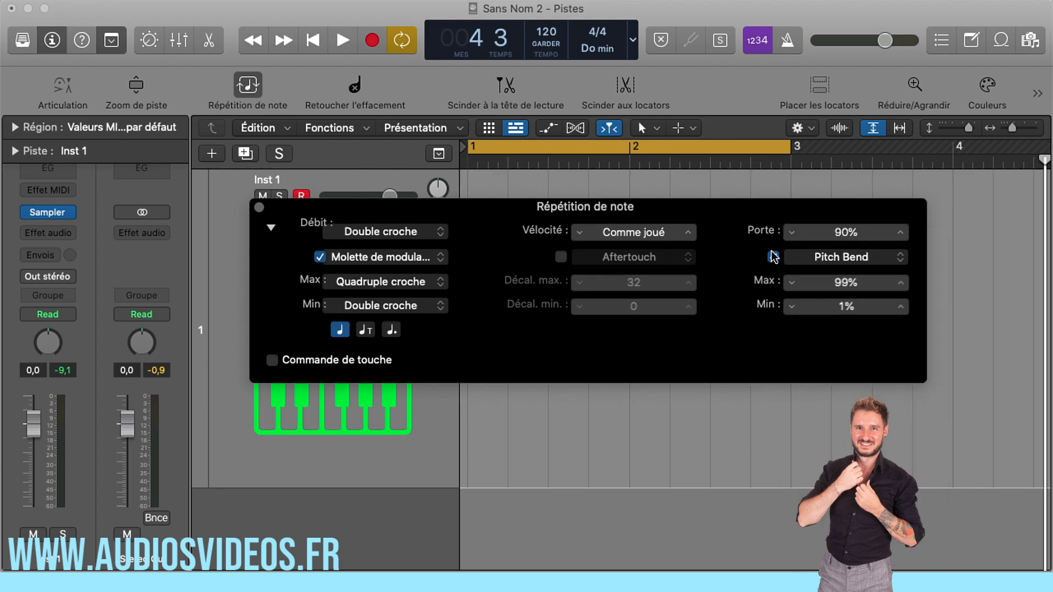
left_click(773, 258)
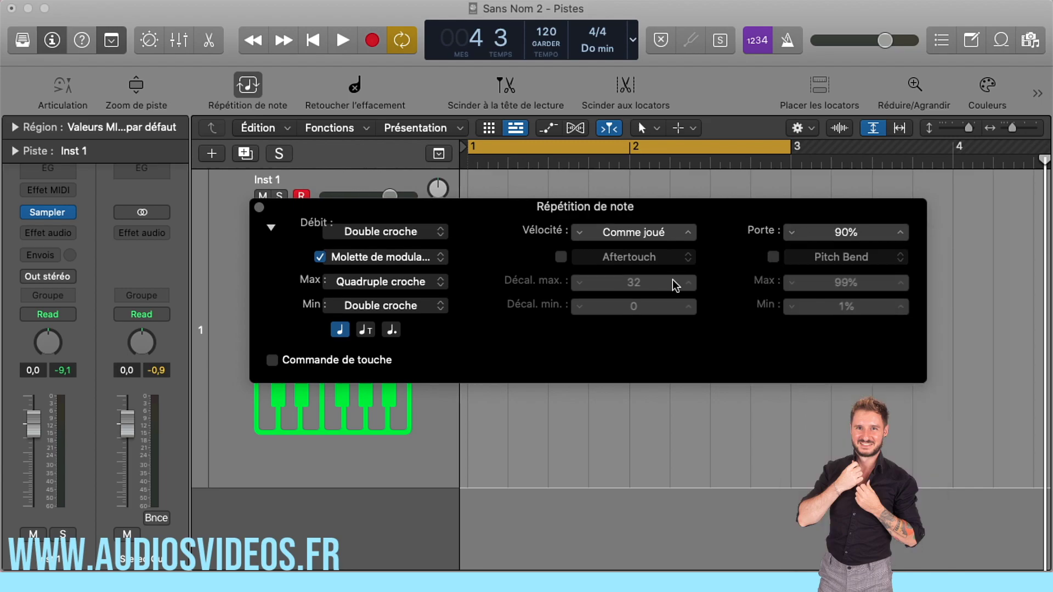
left_click(320, 258)
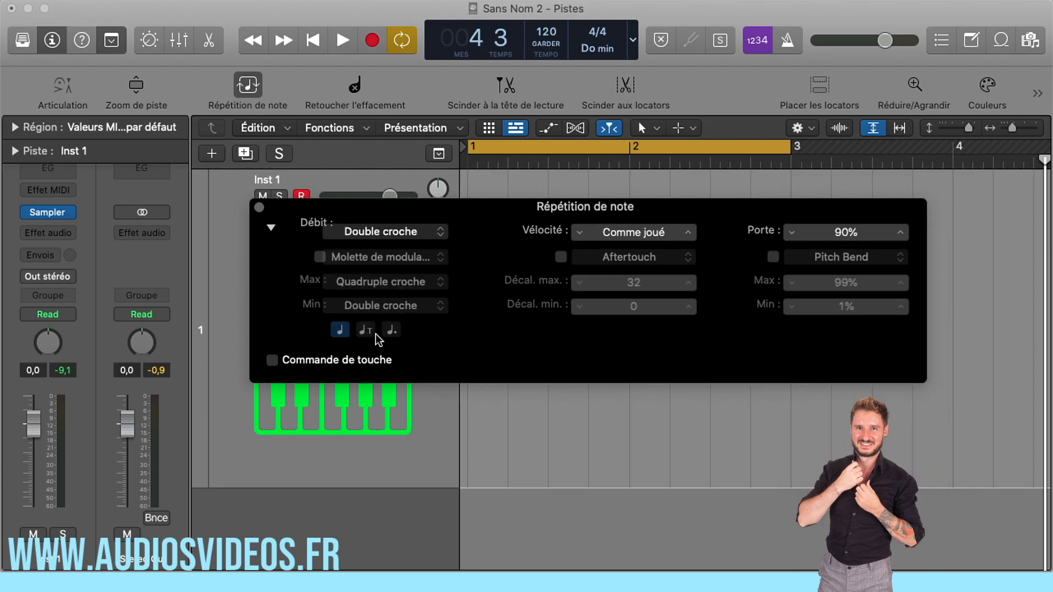
left_click(272, 228)
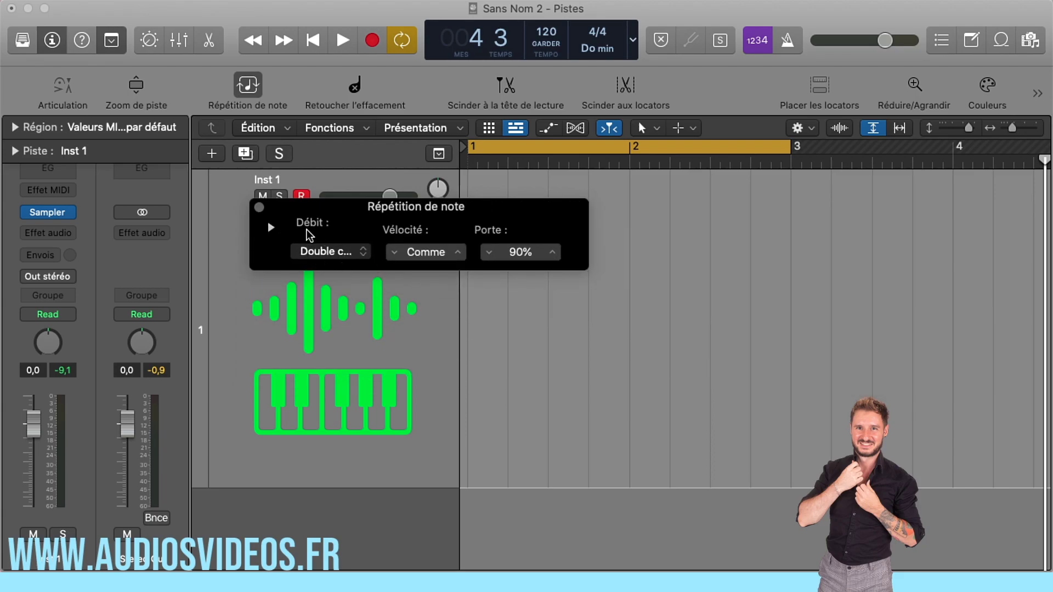
Step: Try the note repeat rates Triolet de triples croches, Quintuple croche, Triple croche and Double croche in turn
left_click(330, 258)
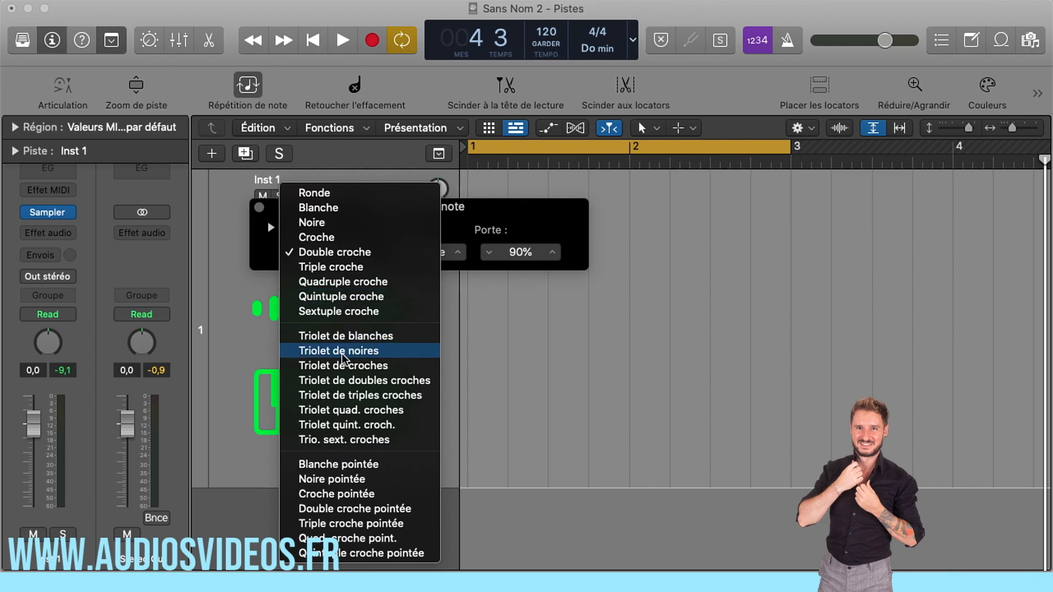
left_click(336, 399)
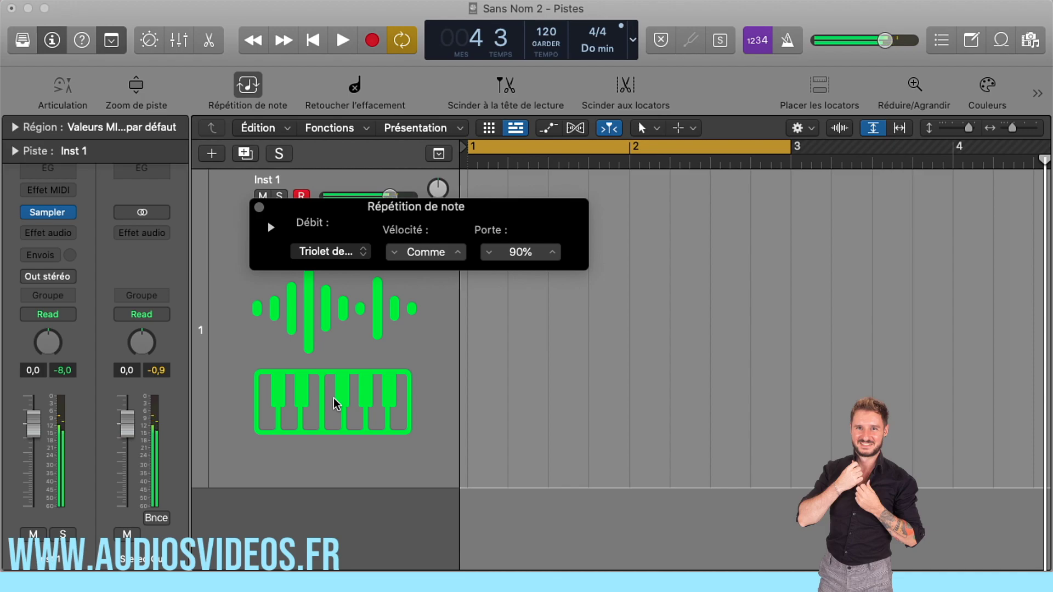
left_click(319, 252)
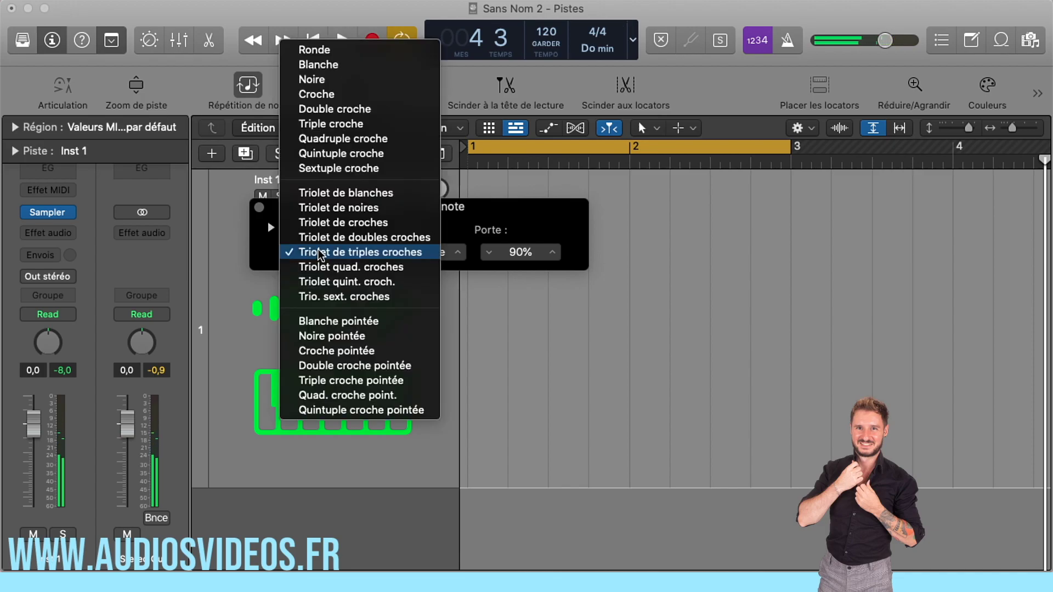
left_click(331, 154)
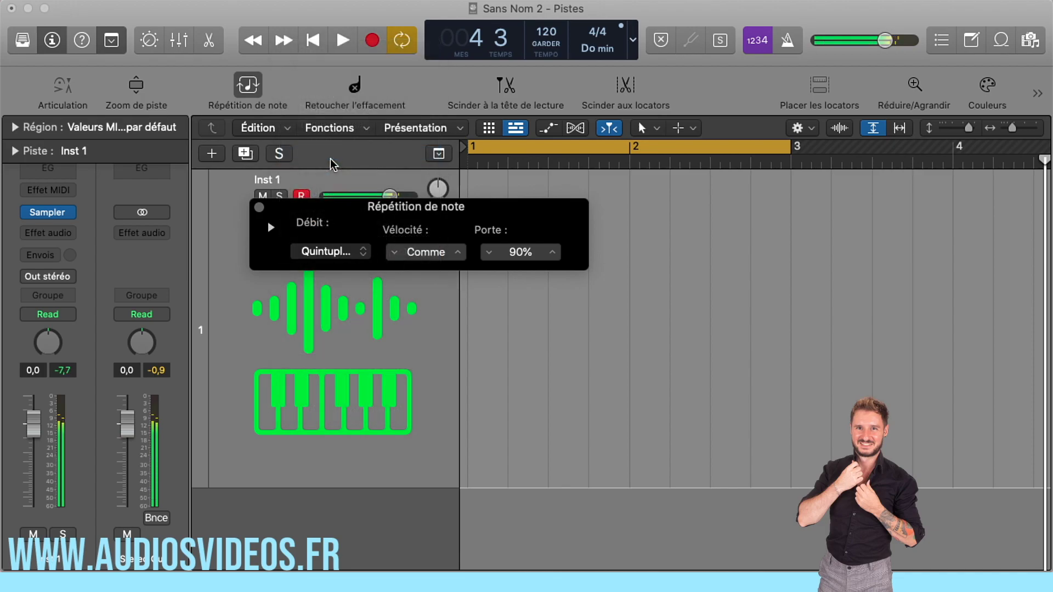
left_click(321, 252)
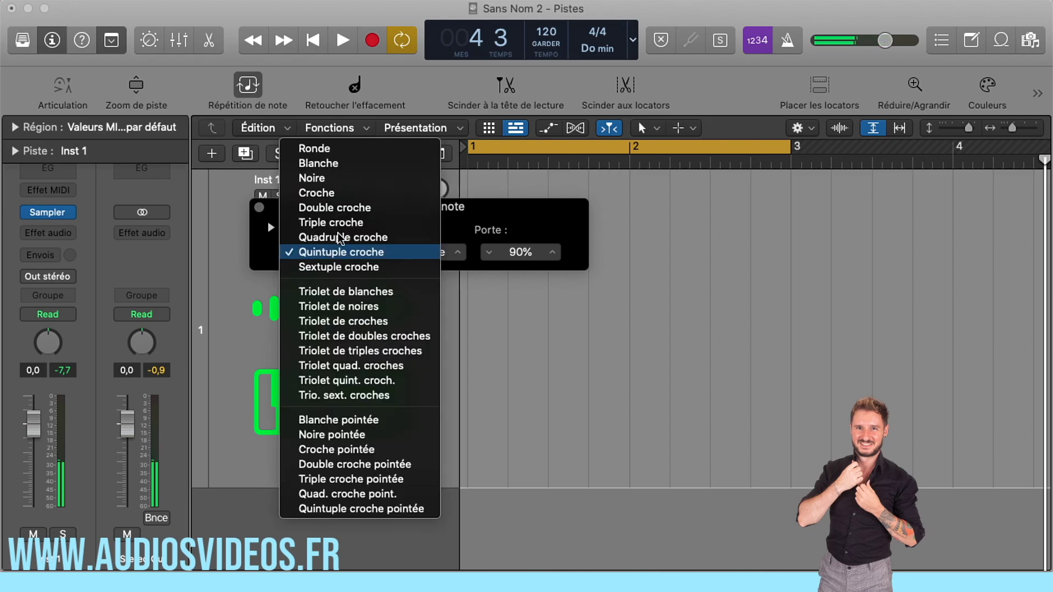
left_click(346, 223)
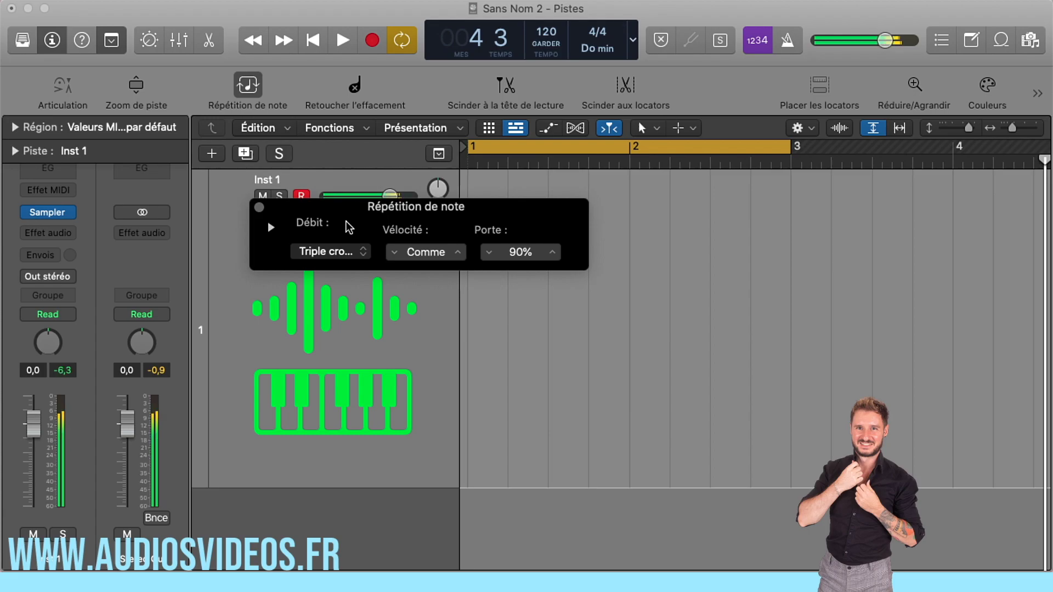
left_click(335, 251)
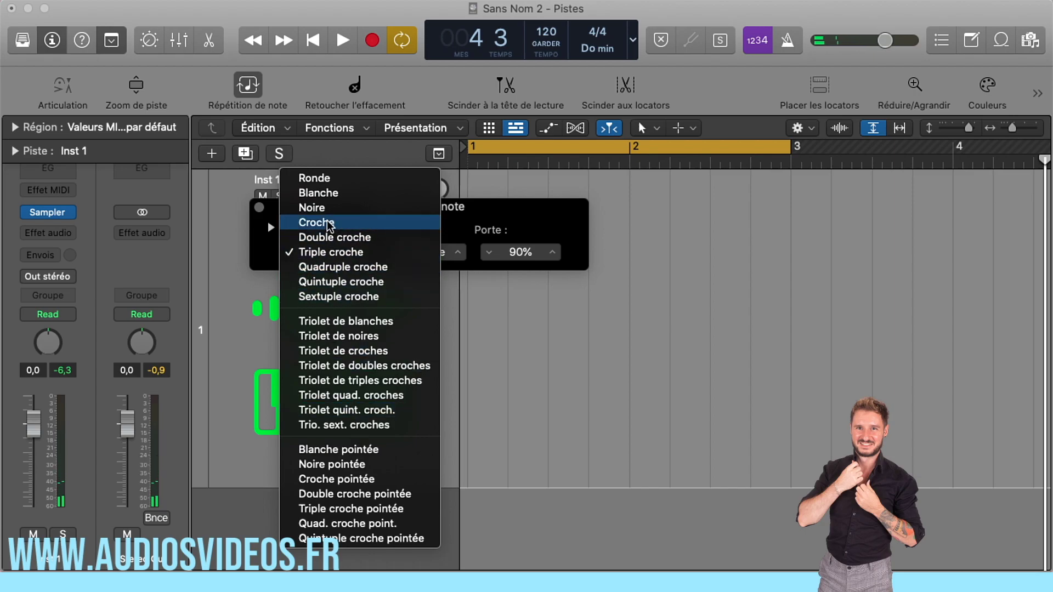
left_click(323, 238)
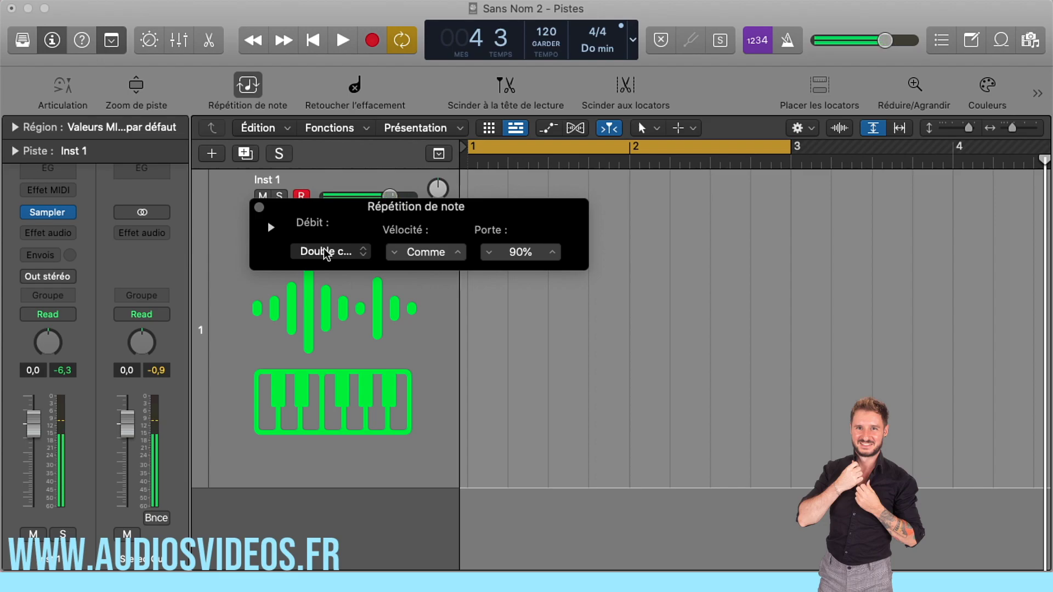
Step: Try the note repeat rate Croche and change it to Triolet de blanches
left_click(323, 244)
left_click(324, 238)
left_click(325, 247)
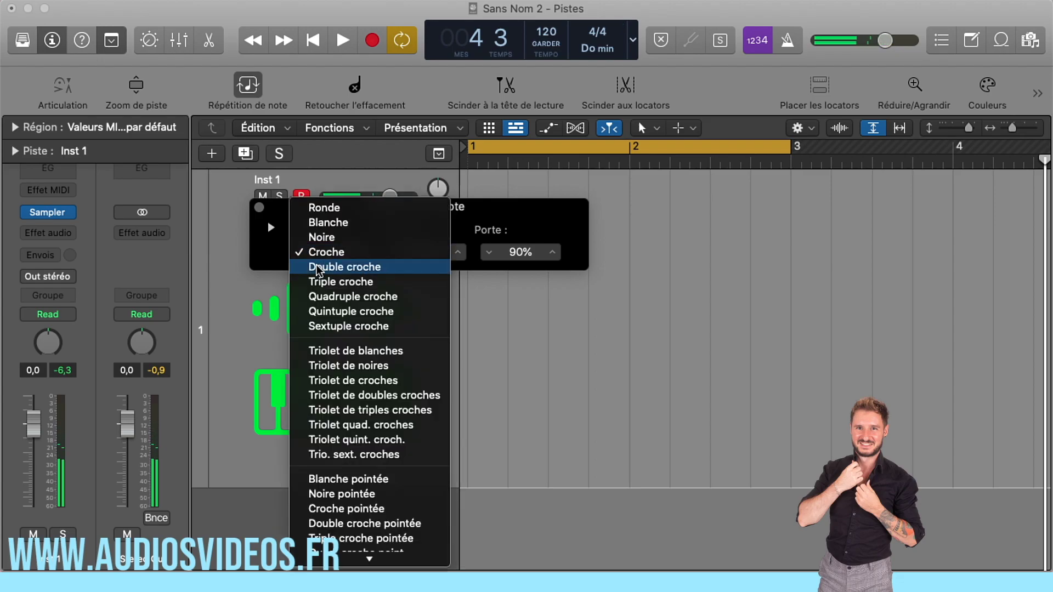
left_click(346, 354)
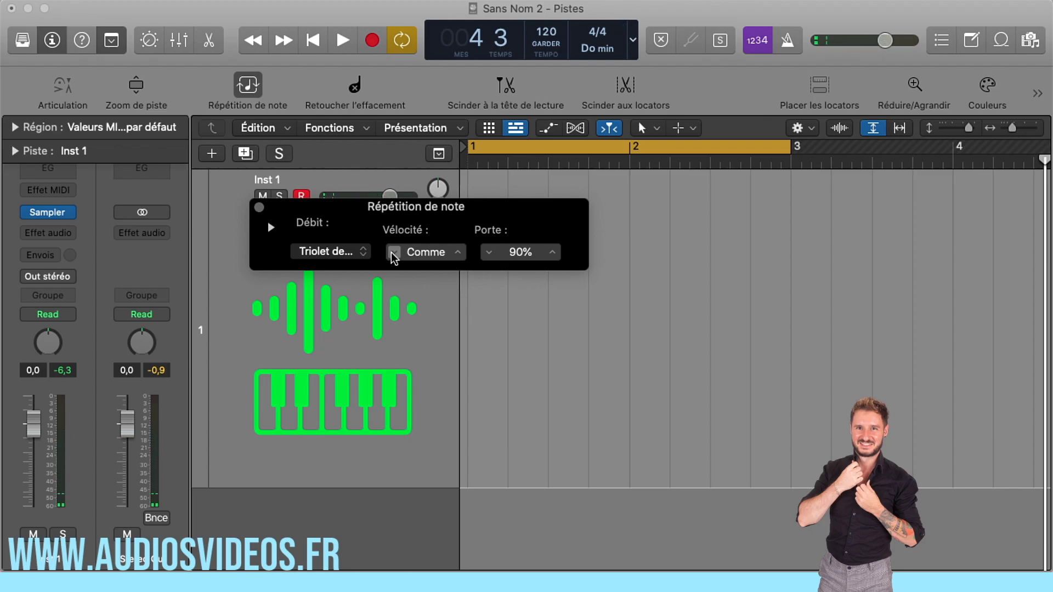
Step: Move the Répétition de note window off the track header and record a repeated-note region on Inst 1
left_click_drag(367, 210, 369, 374)
left_click(394, 168)
key("space")
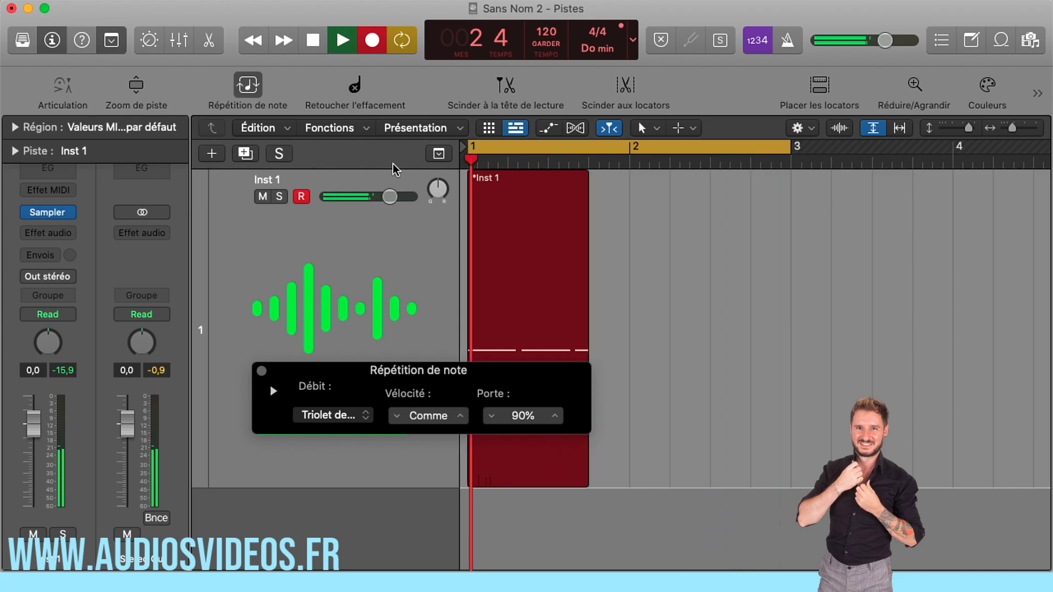
key("space")
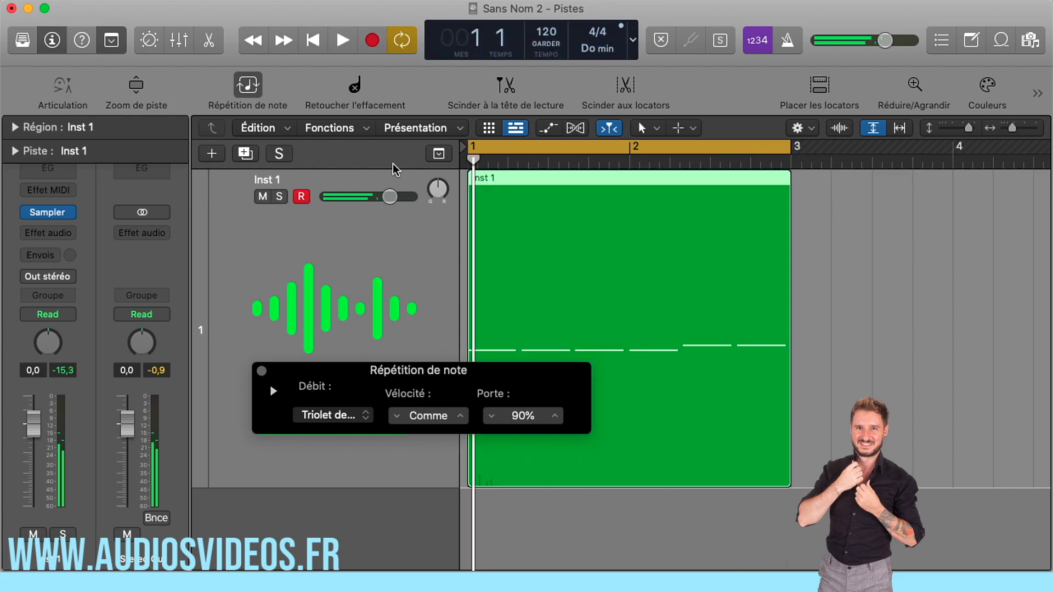
Step: Open the recorded Inst 1 region in the piano roll with all its notes in view, keeping the Répétition de note window clear of it
double_click(615, 184)
left_click_drag(289, 370, 163, 50)
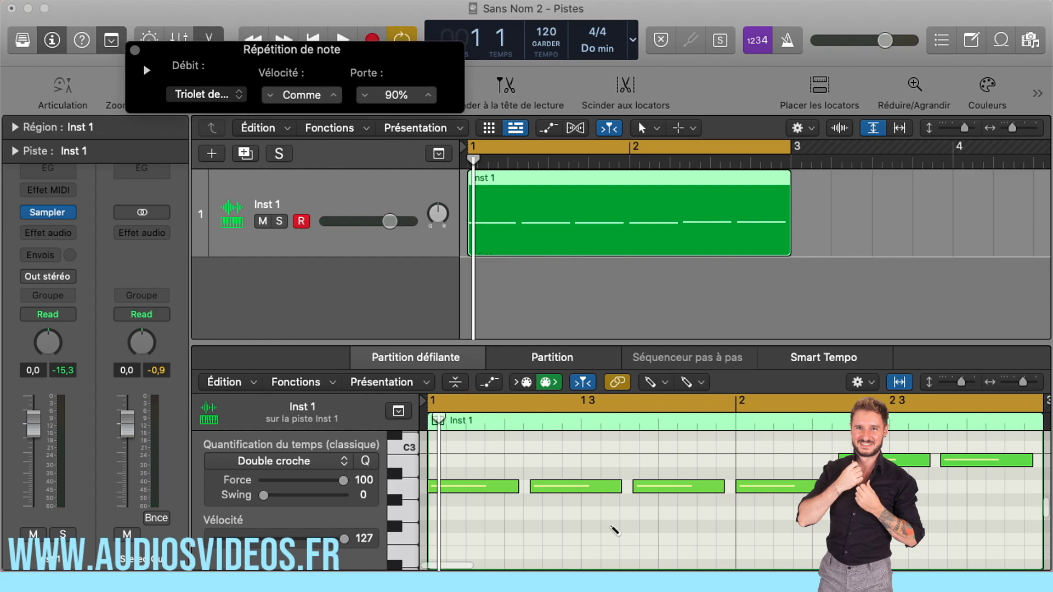
scroll(612, 528, "down", 3)
scroll(614, 527, "up", 1)
scroll(618, 531, "up", 1)
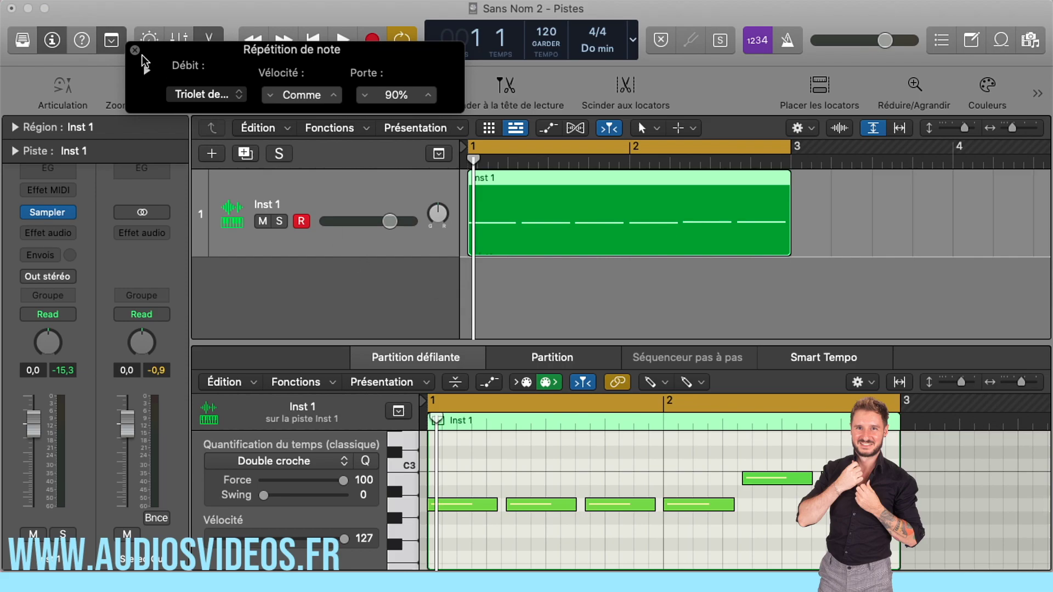
Step: Check the selected note repeat rate and delete the recorded region from the Inst 1 track
left_click(210, 96)
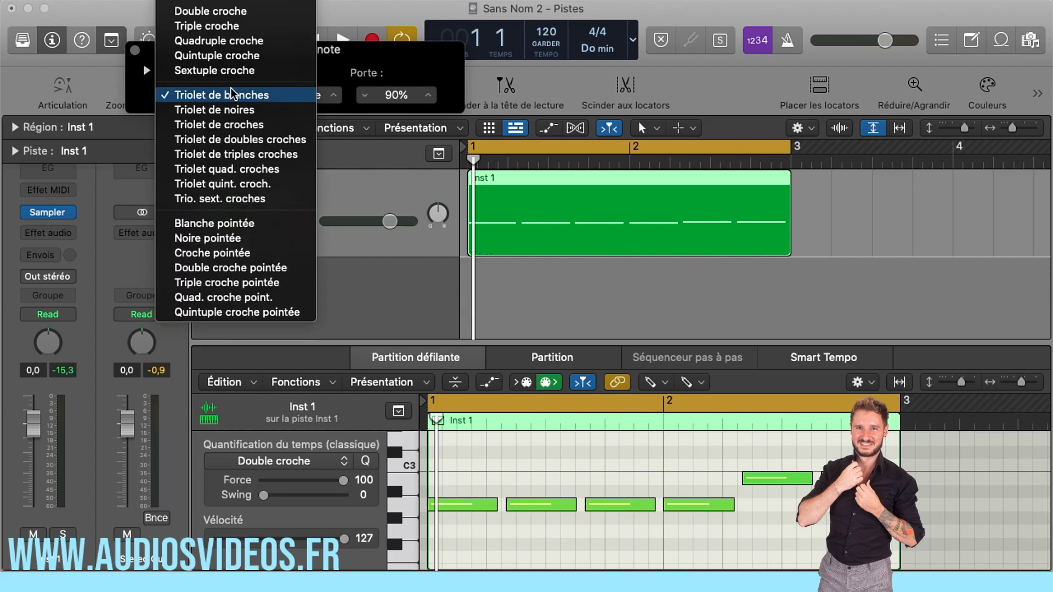
left_click(531, 188)
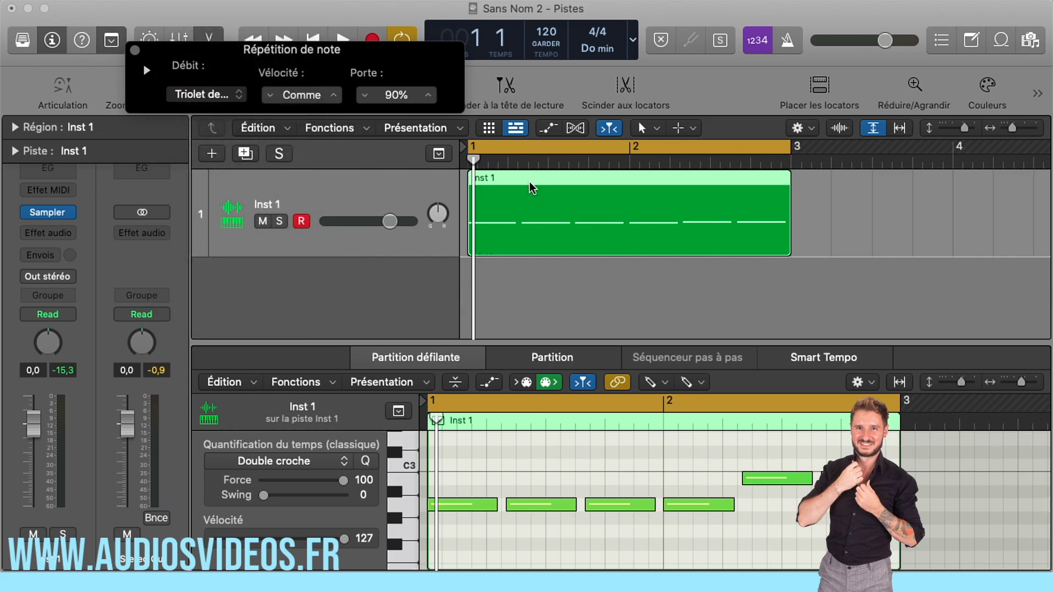
left_click(566, 302)
left_click(571, 229)
key("Delete")
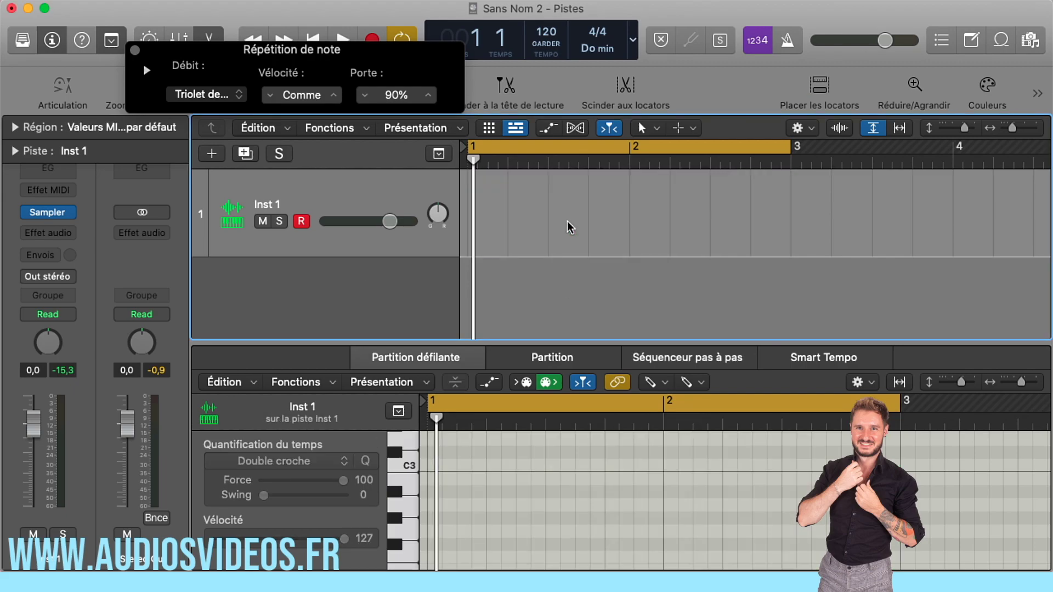
Step: Set the note repeat rate to Double croche and record a new two-bar region on Inst 1
left_click(225, 95)
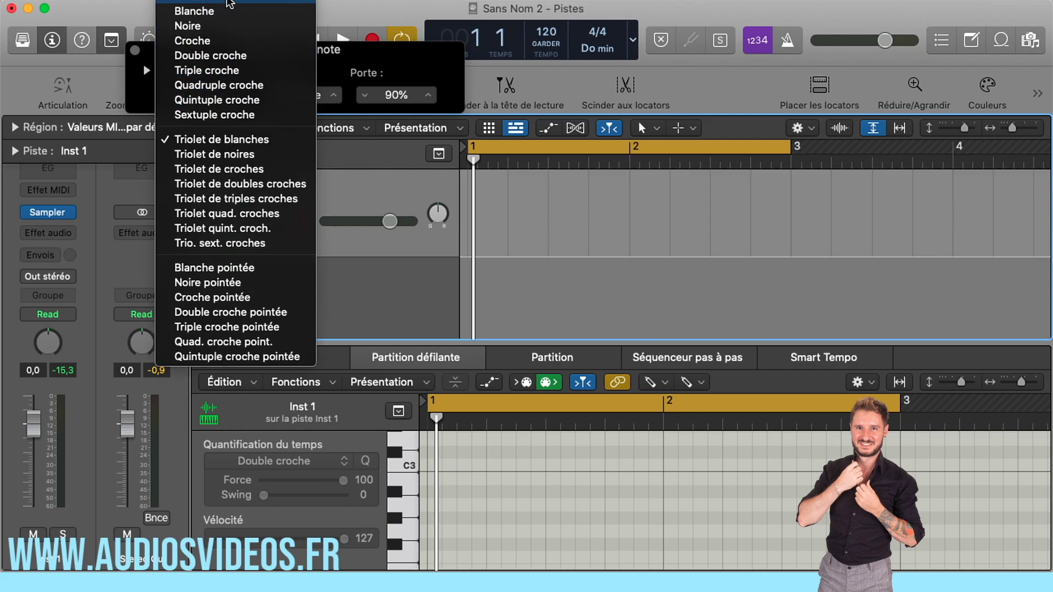
left_click(225, 55)
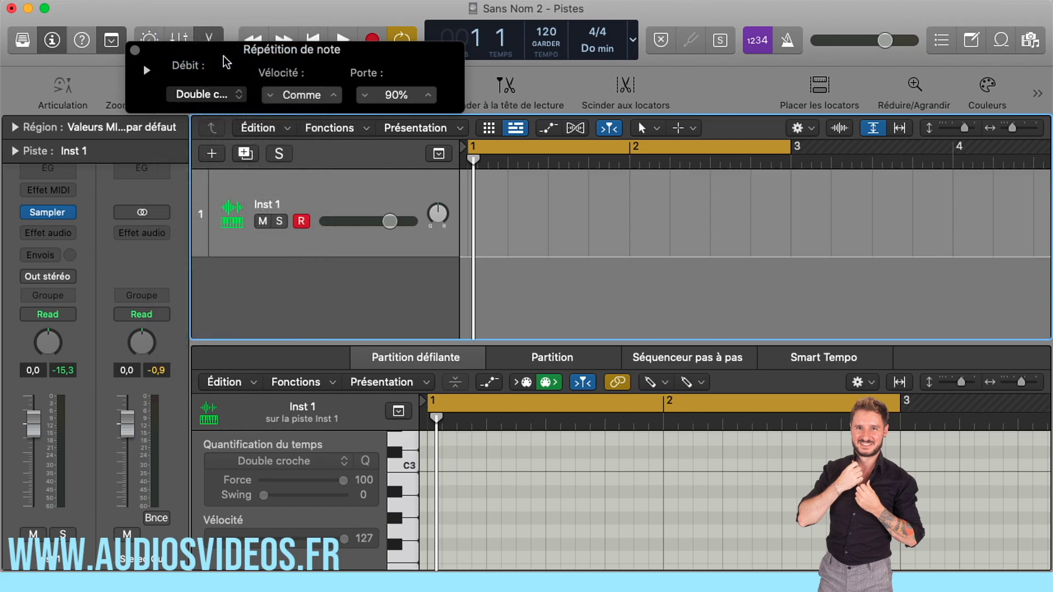
key("r")
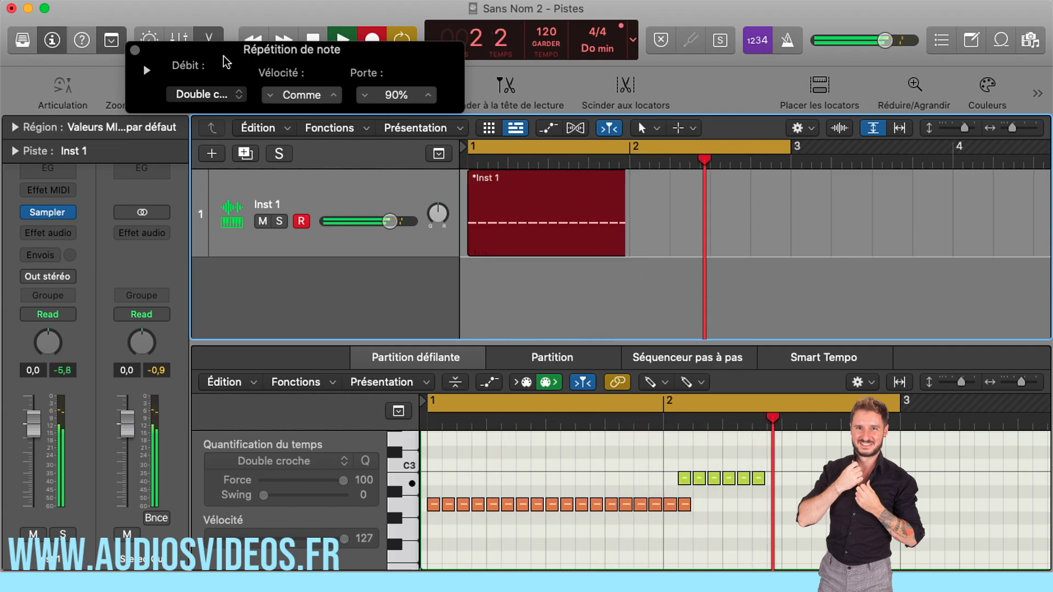
key("space")
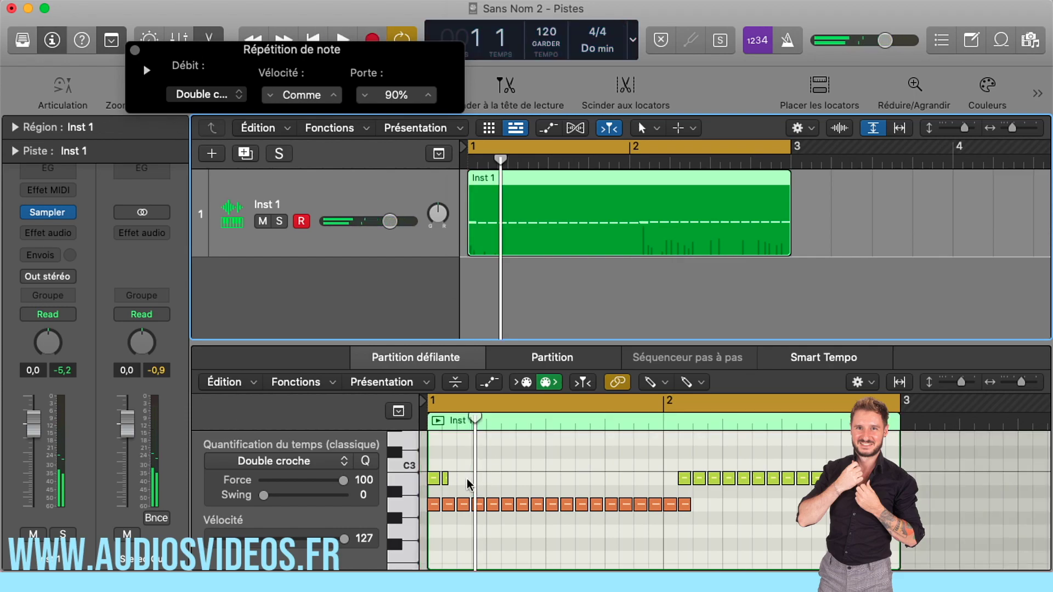
Step: With the Pointer tool, delete the two stray higher notes starting bar 1 and the two extra lower notes starting bar 2
key("t")
left_click(582, 5)
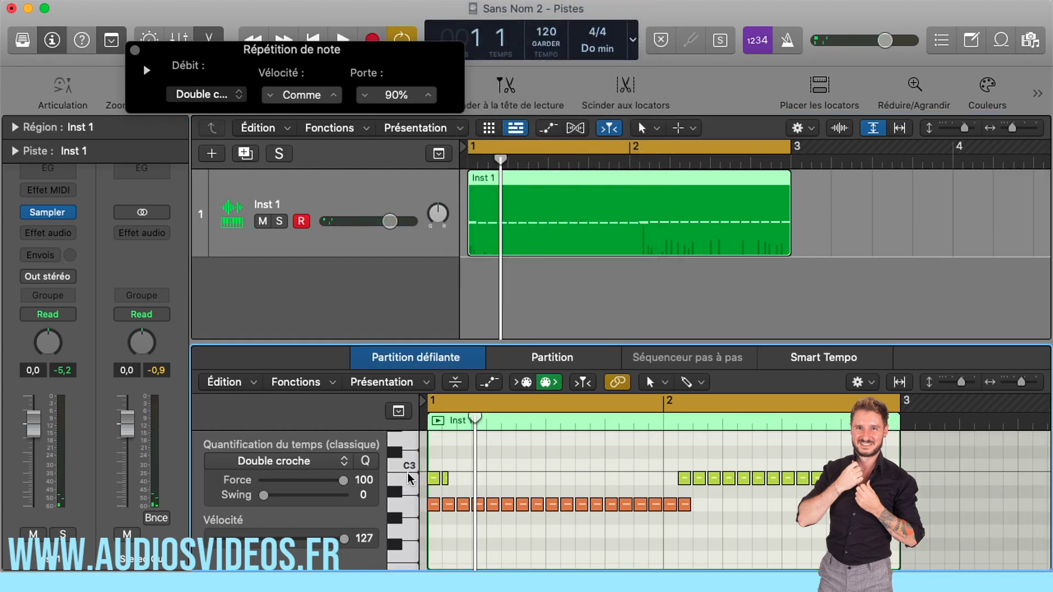
left_click_drag(468, 493, 429, 477)
key("Delete")
left_click_drag(743, 508, 667, 504)
key("Delete")
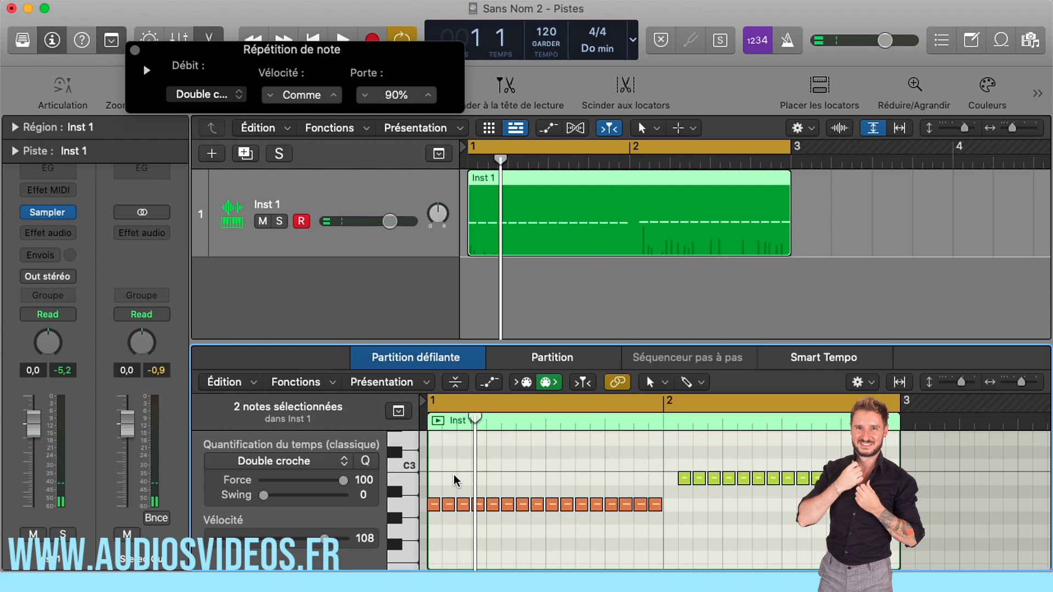
Step: Move all the upper-pitch notes together so the first one starts exactly on bar 2, and play back the region
left_click(409, 481)
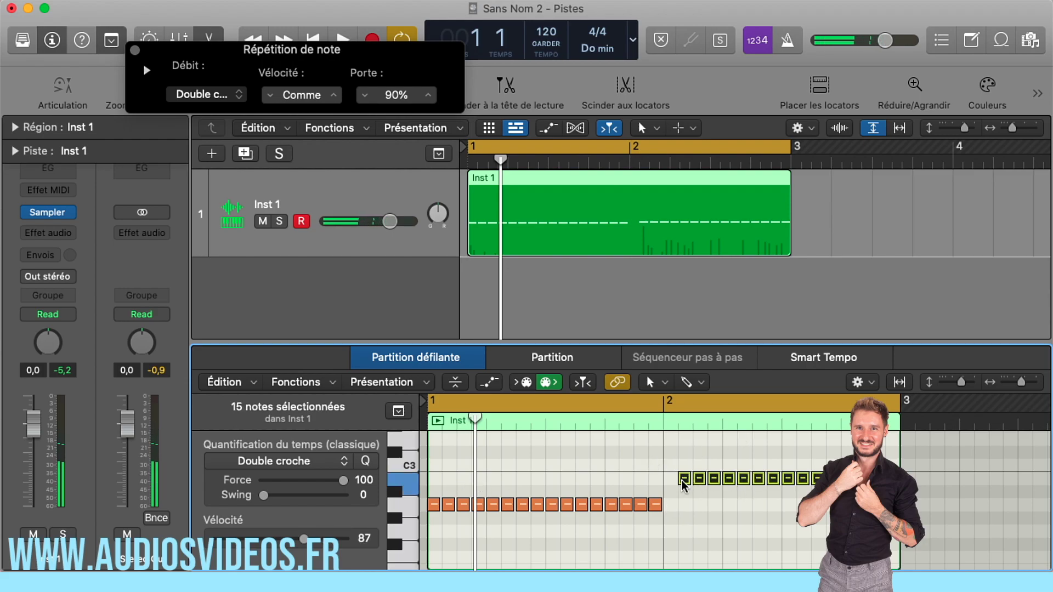
left_click_drag(684, 481, 669, 481)
left_click(723, 532)
key("space")
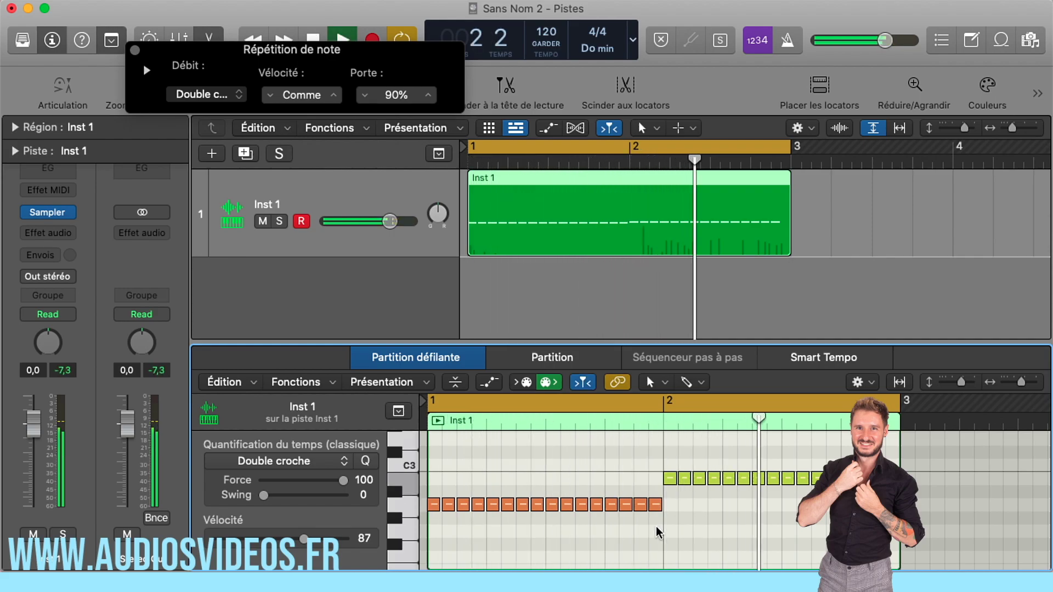
key("space")
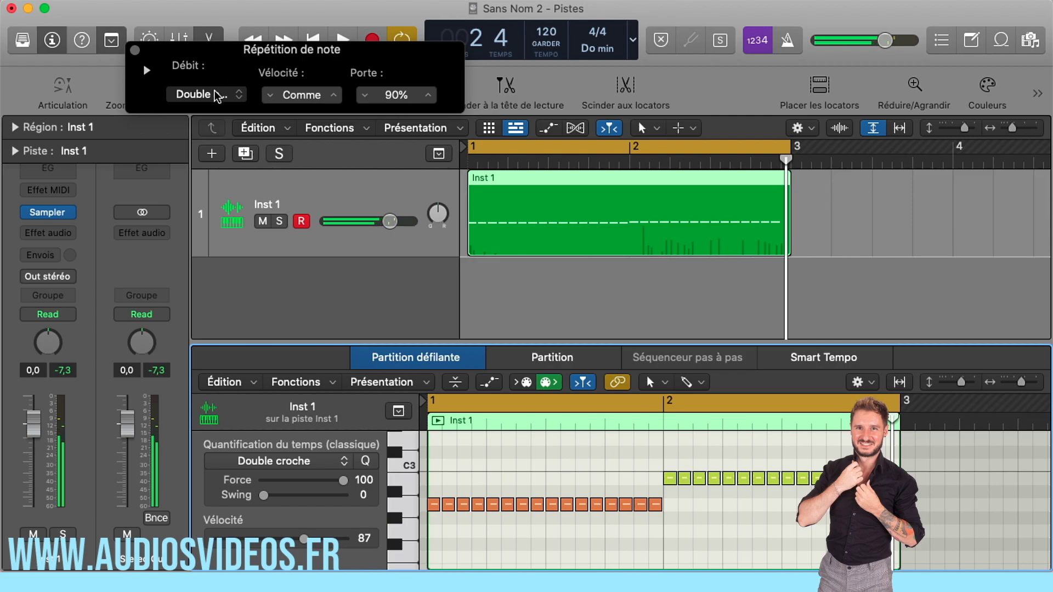
Step: Enlarge the piano roll area and inspect the repeated notes up close, selecting three of the lower notes in bar 1
left_click_drag(493, 345, 496, 263)
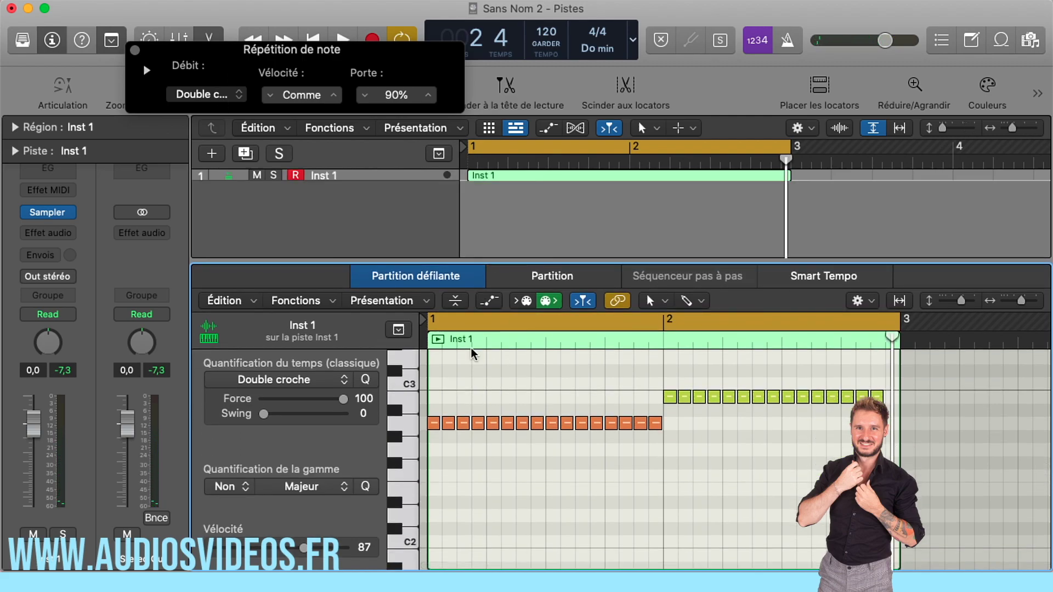
key("super+Right")
key("super+Right")
key("super+Right")
scroll(465, 432, "left", 12)
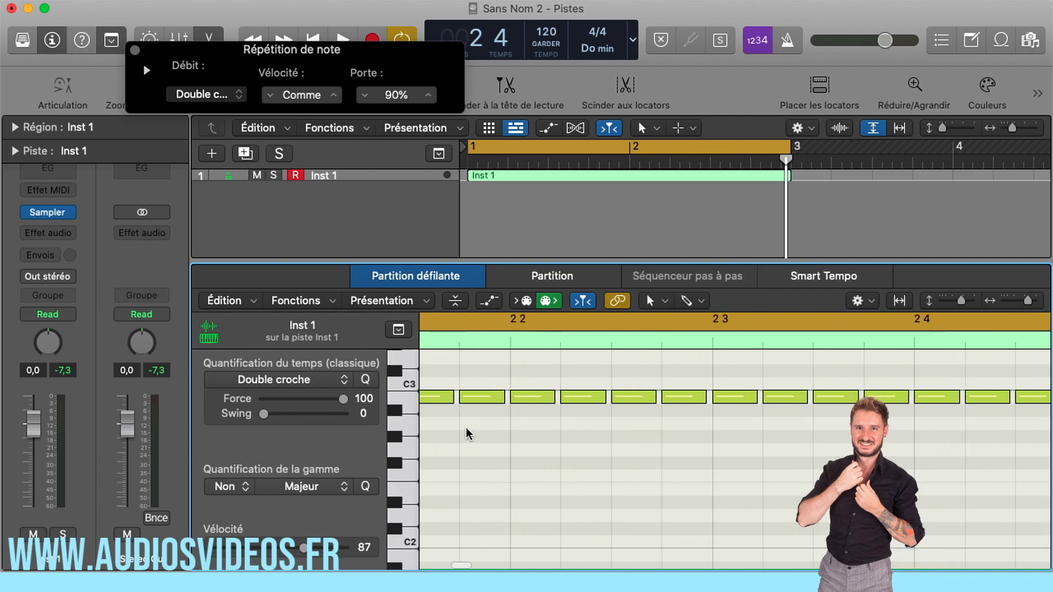
left_click_drag(531, 426, 788, 425)
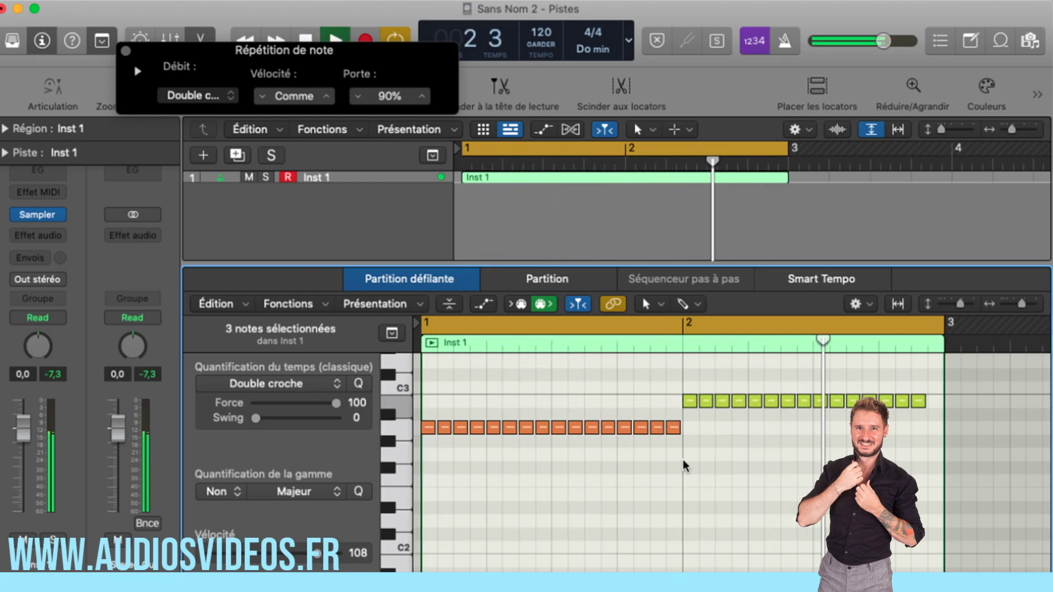
Step: Select all the lower notes in bar 1, set their velocity to 82 and play back the region
left_click(411, 431)
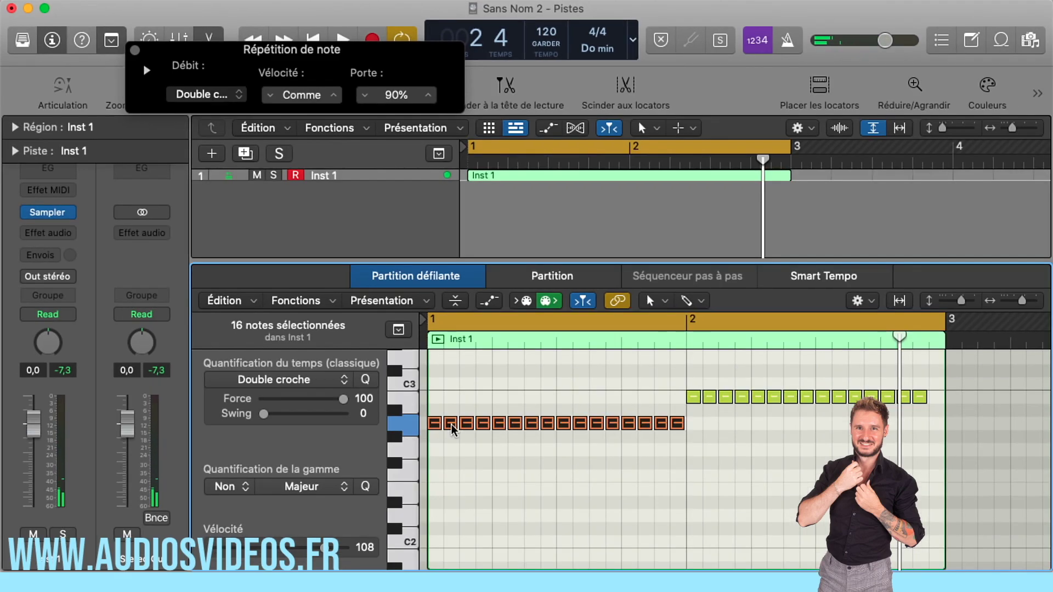
left_click_drag(322, 549, 296, 551)
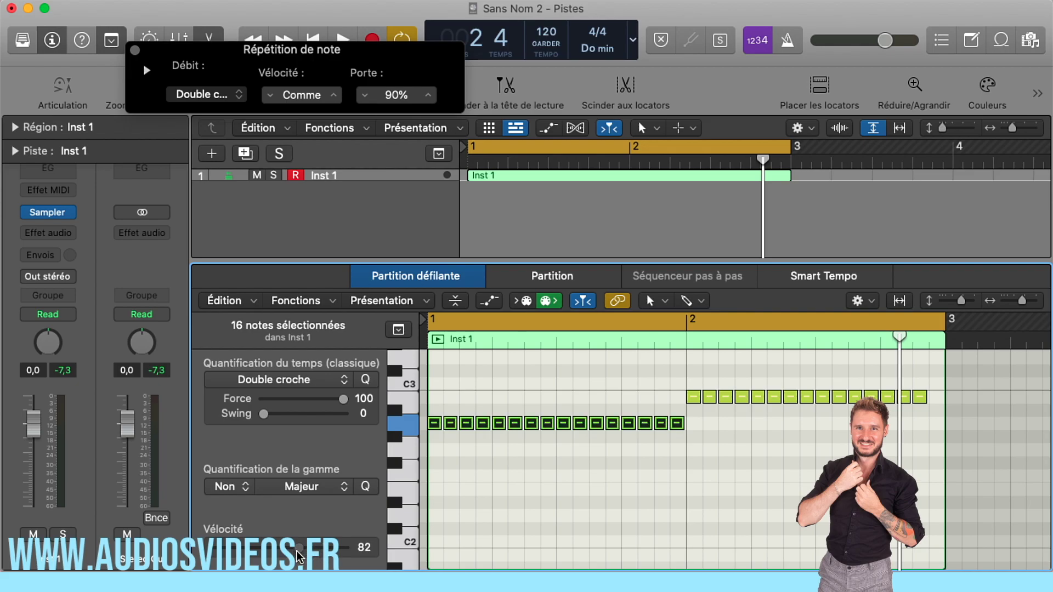
key("space")
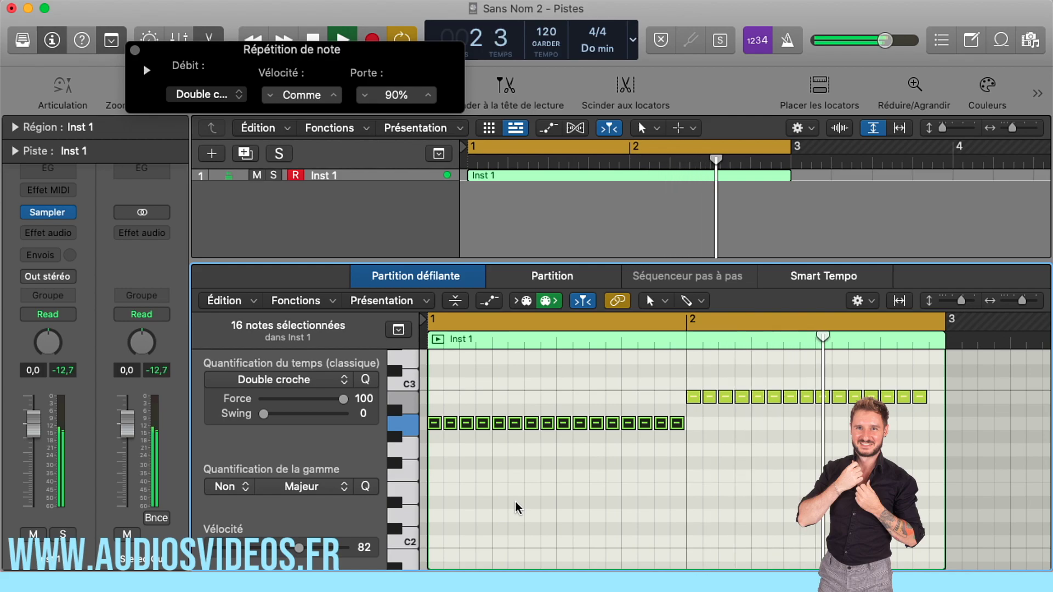
key("space")
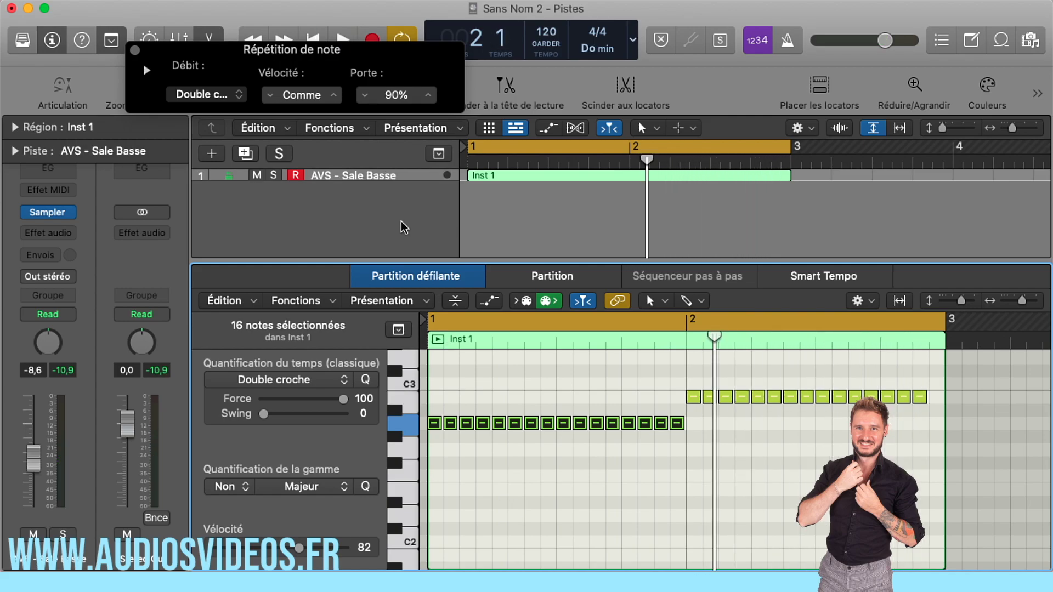